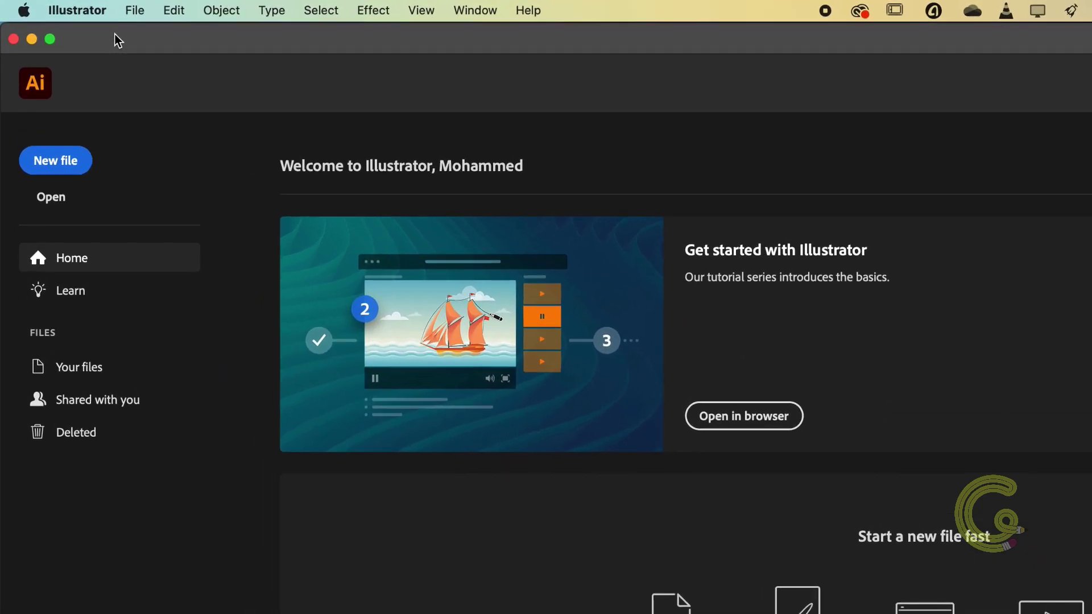
Open Illustrator's General preferences through the Illustrator > Settings menu
left_click(83, 10)
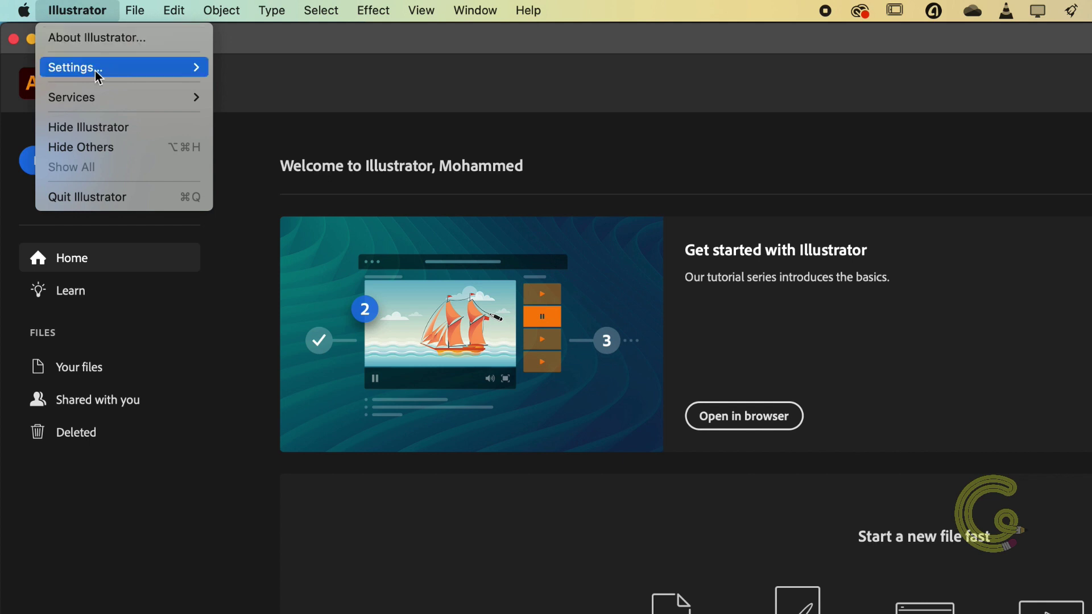
mouse_move(96, 71)
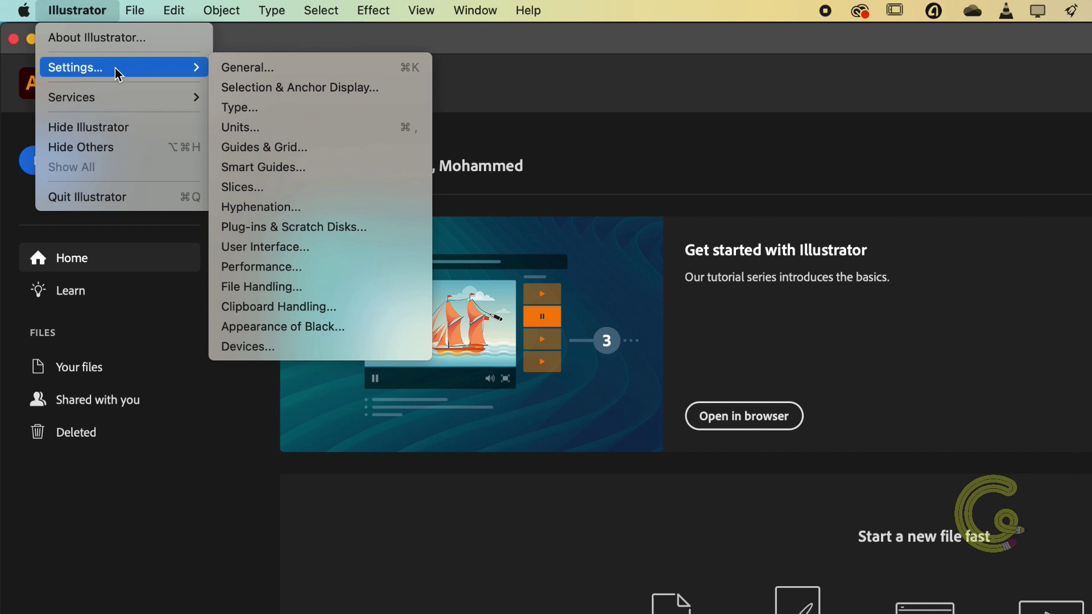
mouse_move(172, 14)
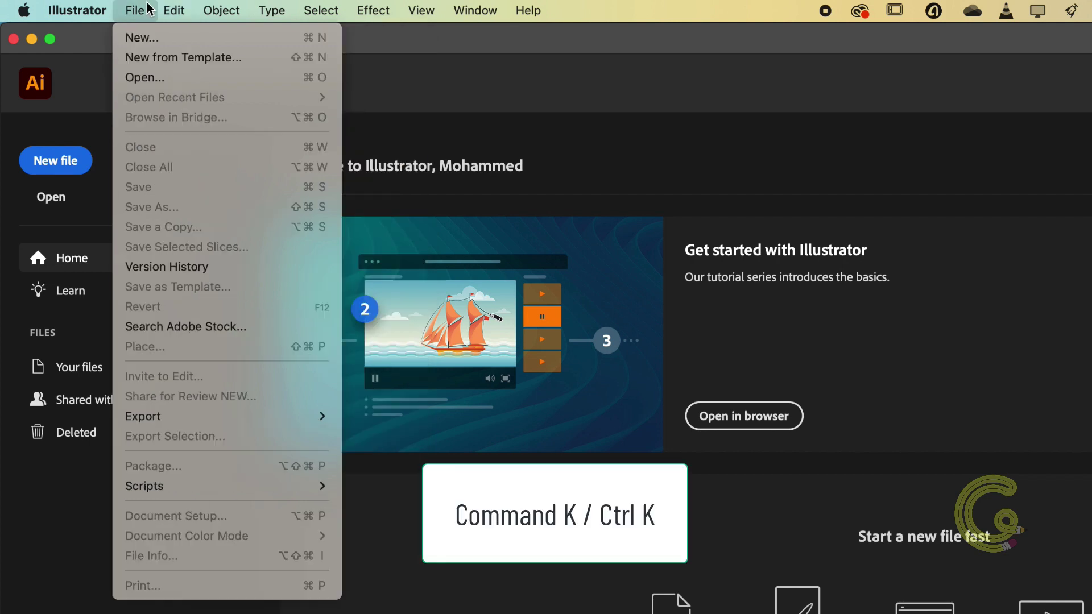
mouse_move(101, 12)
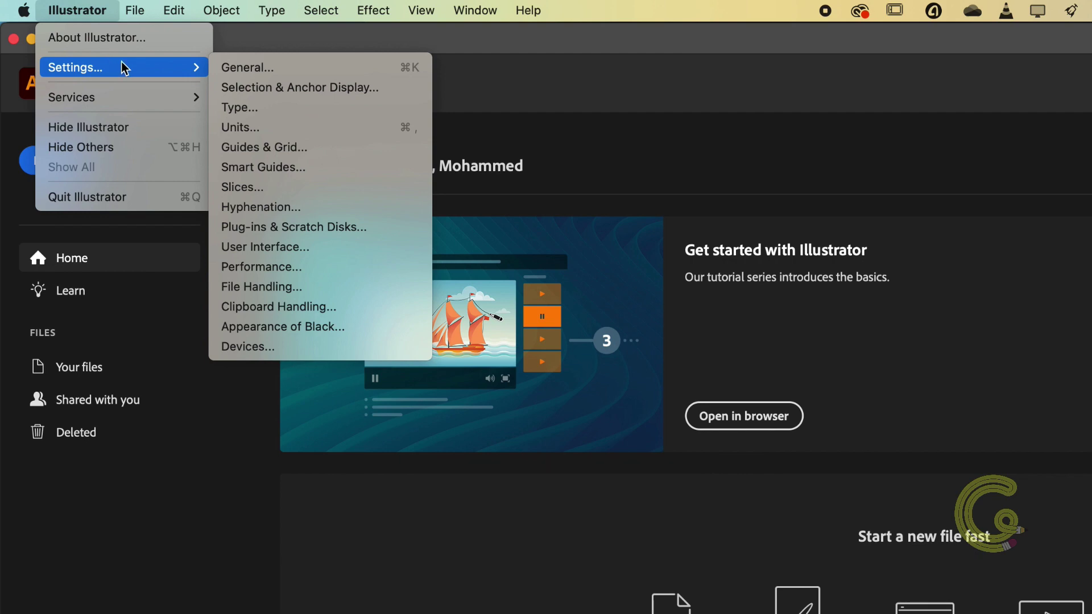
left_click(237, 68)
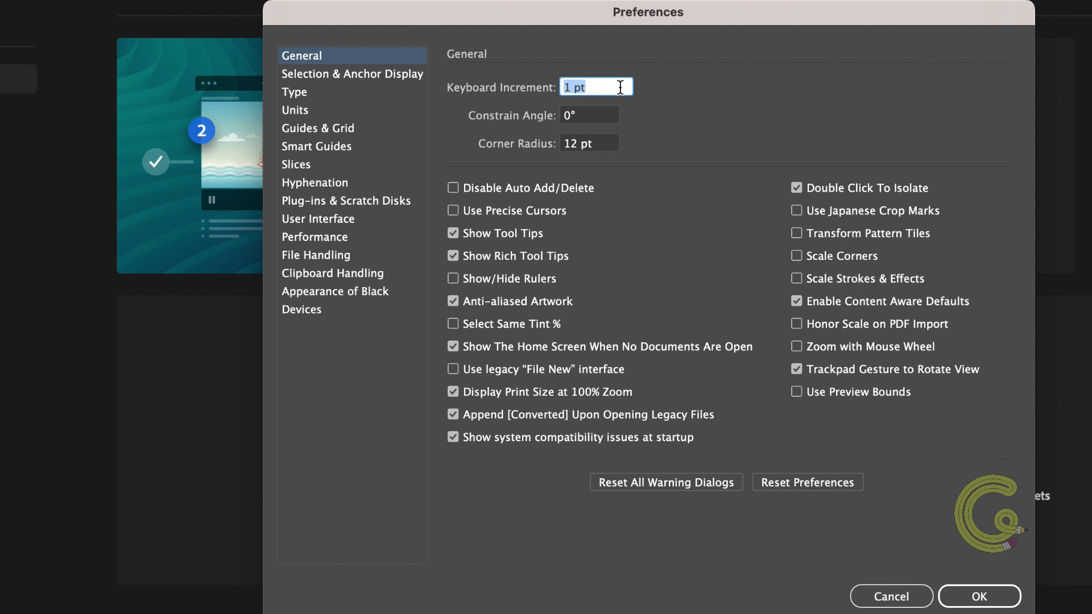
left_click(594, 88)
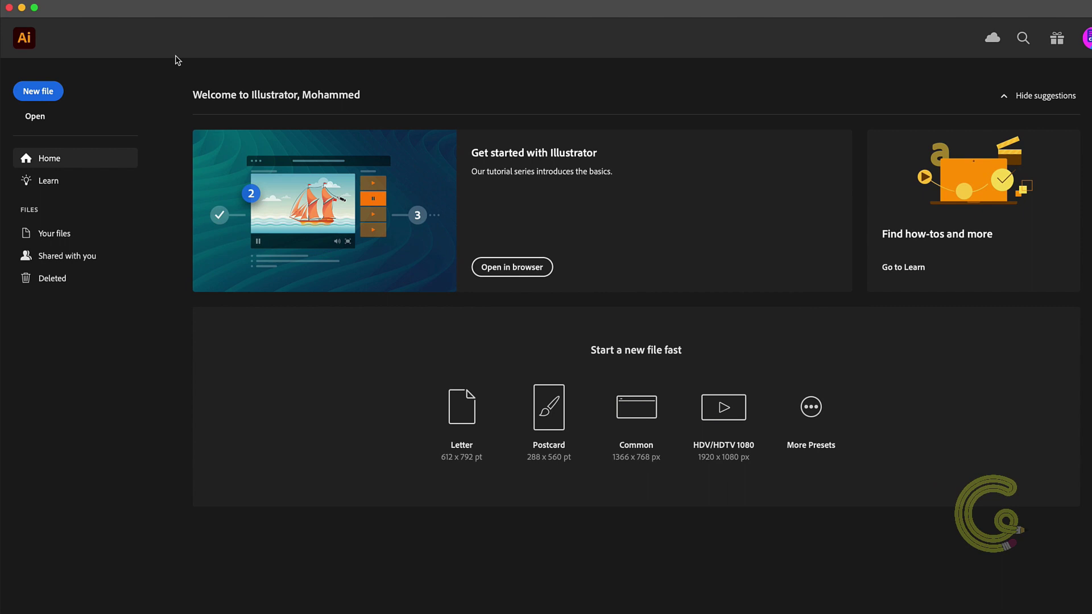
Turn off Show The Home Screen When No Documents Are Open and apply with OK
key("super+k")
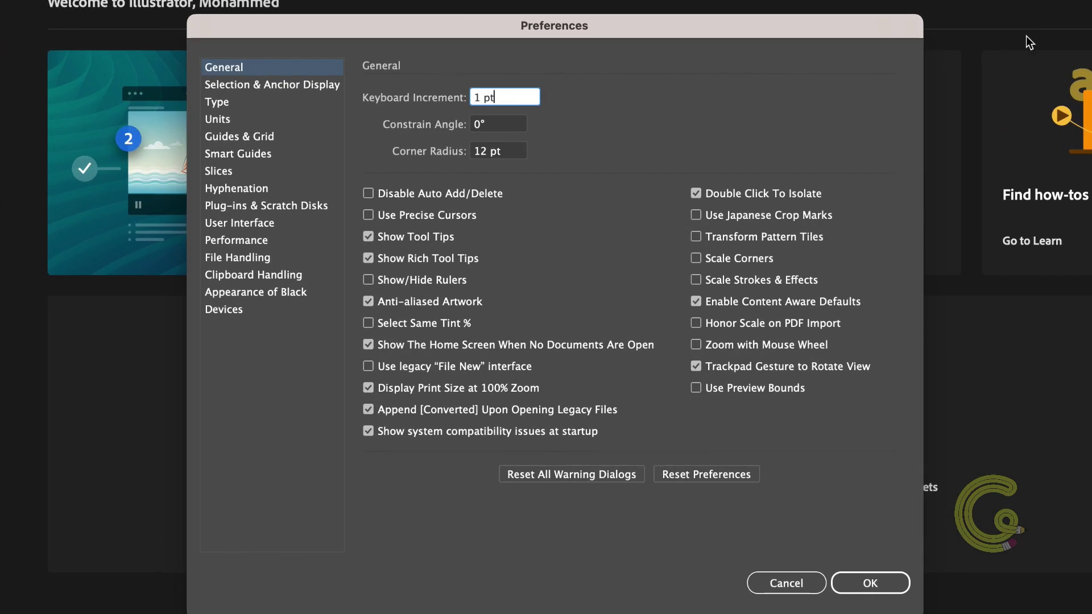
left_click(368, 345)
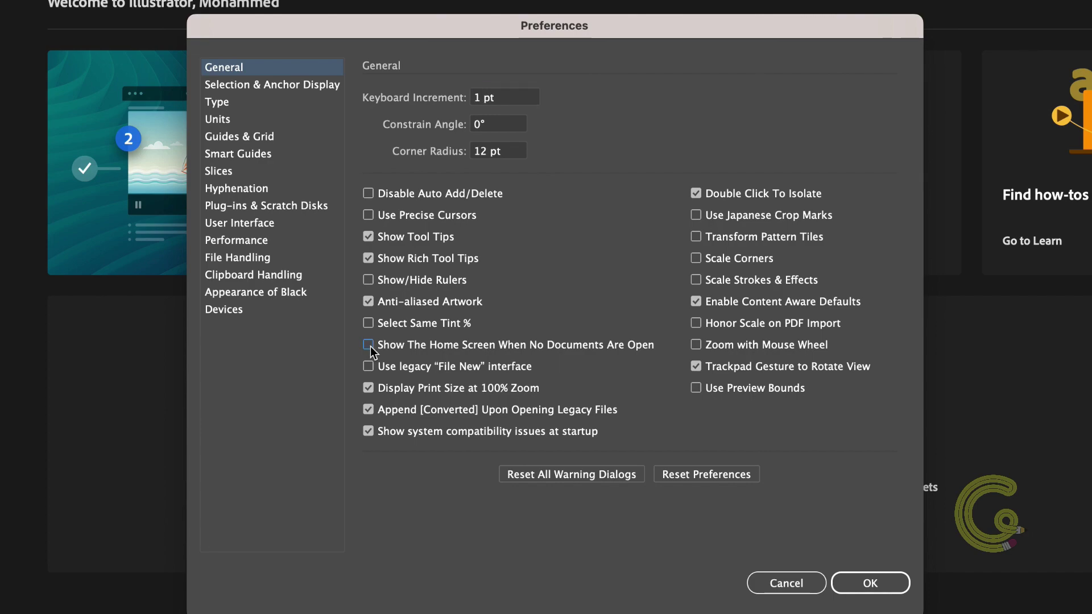
left_click(846, 582)
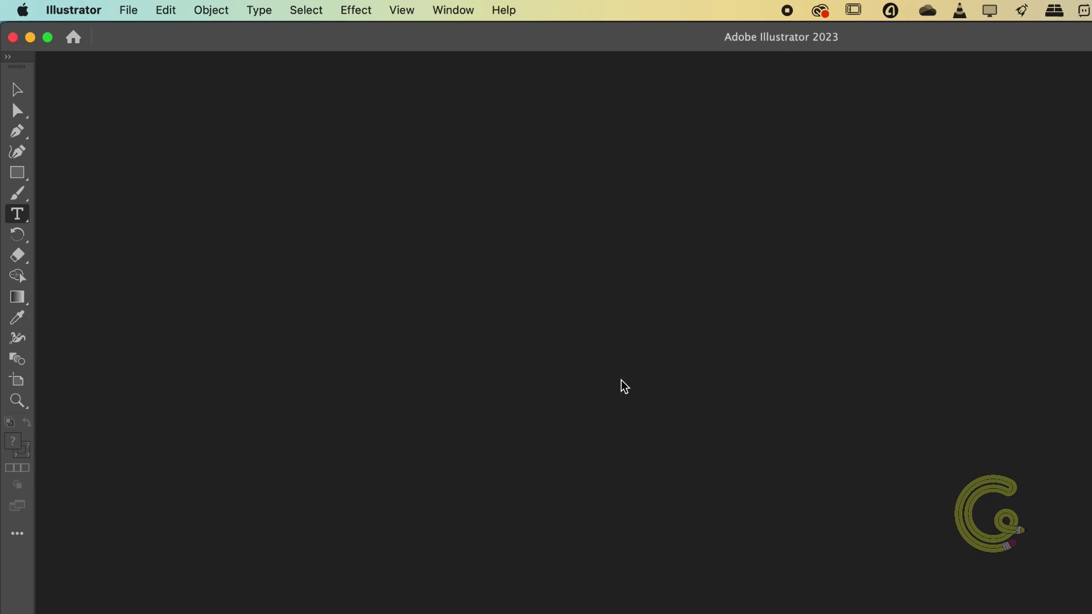
Re-enable Show The Home Screen via Settings > General, then reopen General preferences with Cmd+K
left_click(134, 11)
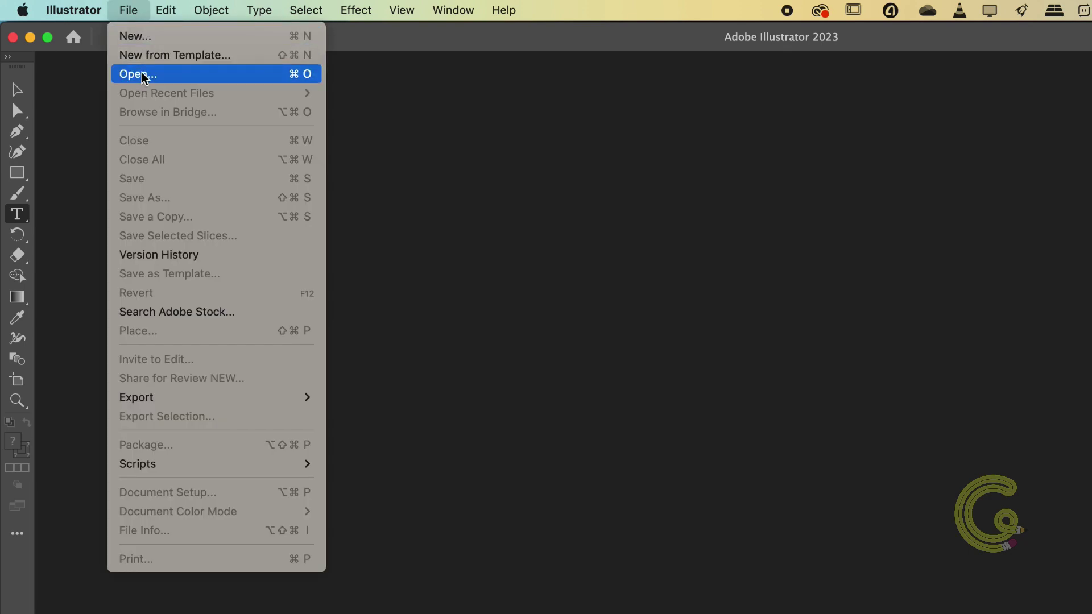
mouse_move(85, 8)
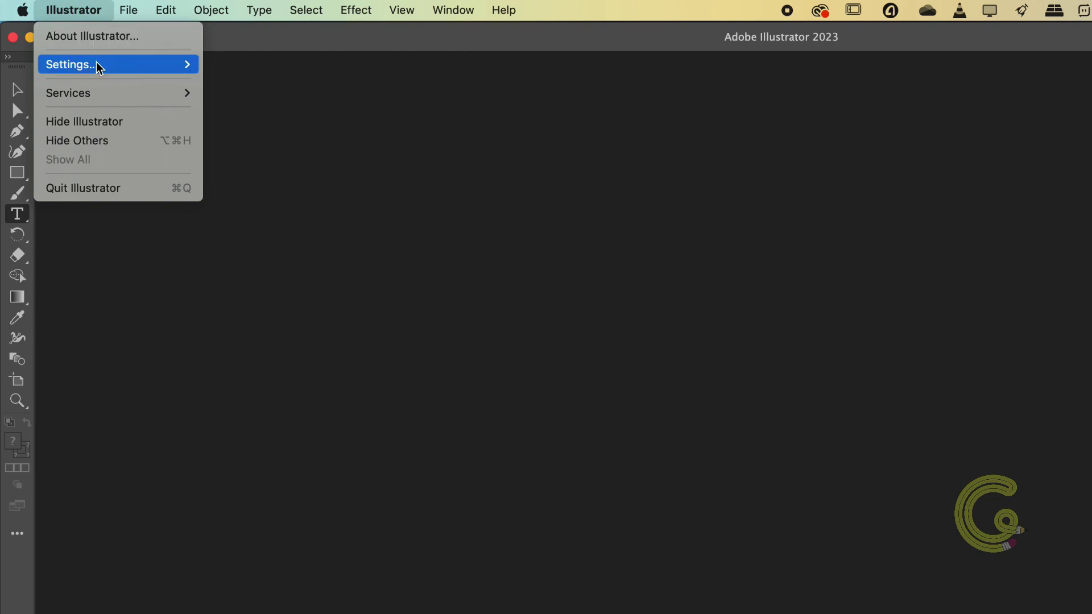
mouse_move(97, 64)
left_click(257, 66)
left_click(437, 370)
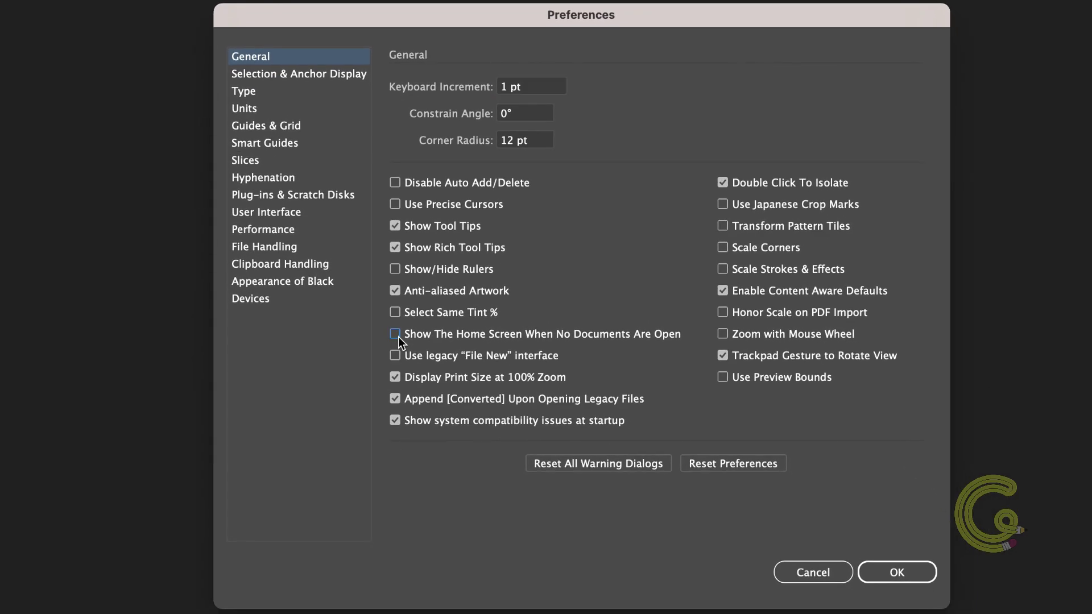
left_click(916, 572)
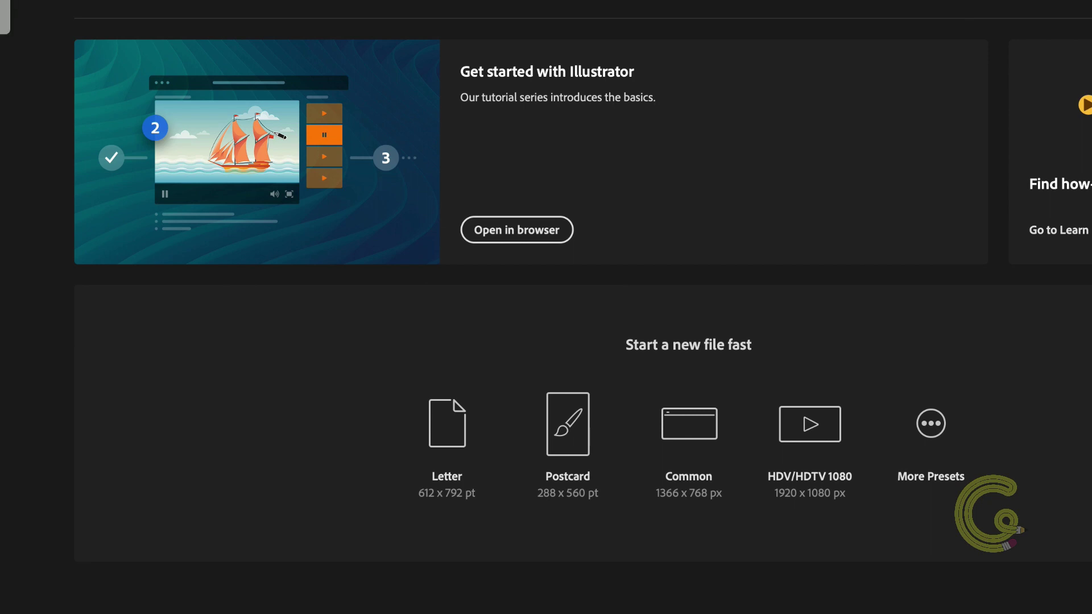
key("super+k")
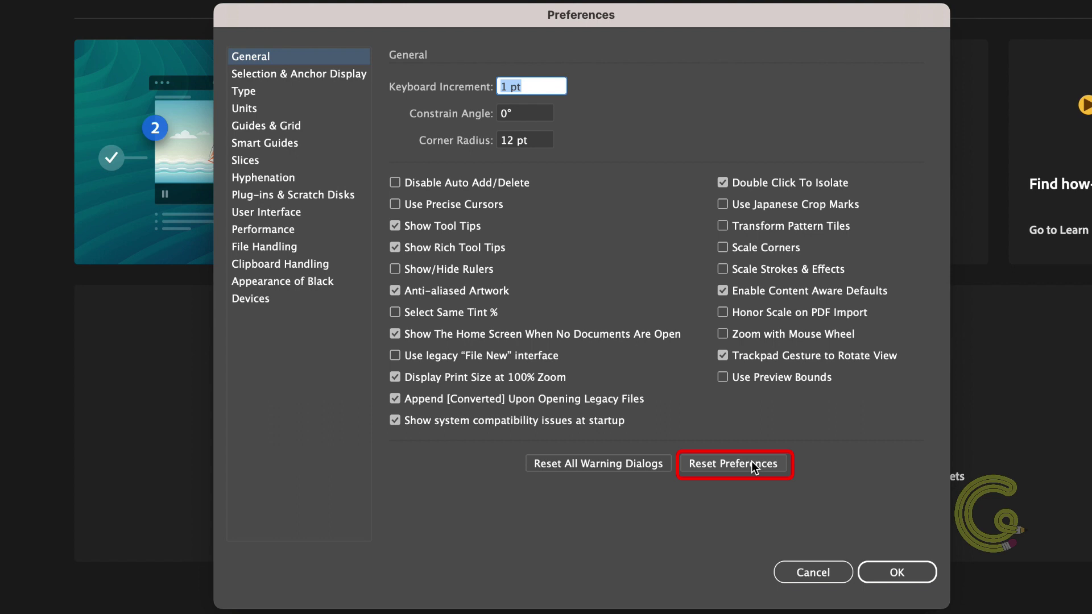
In Selection & Anchor Display, try each anchor Size step, return it to Default, and toggle Show handles
left_click(321, 76)
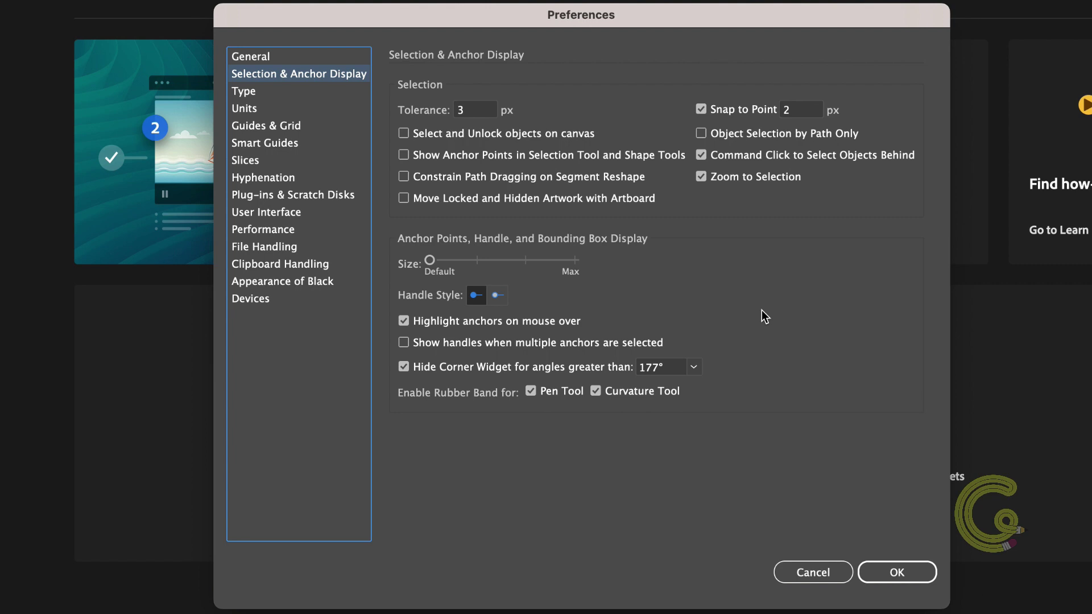
left_click(475, 262)
left_click(524, 261)
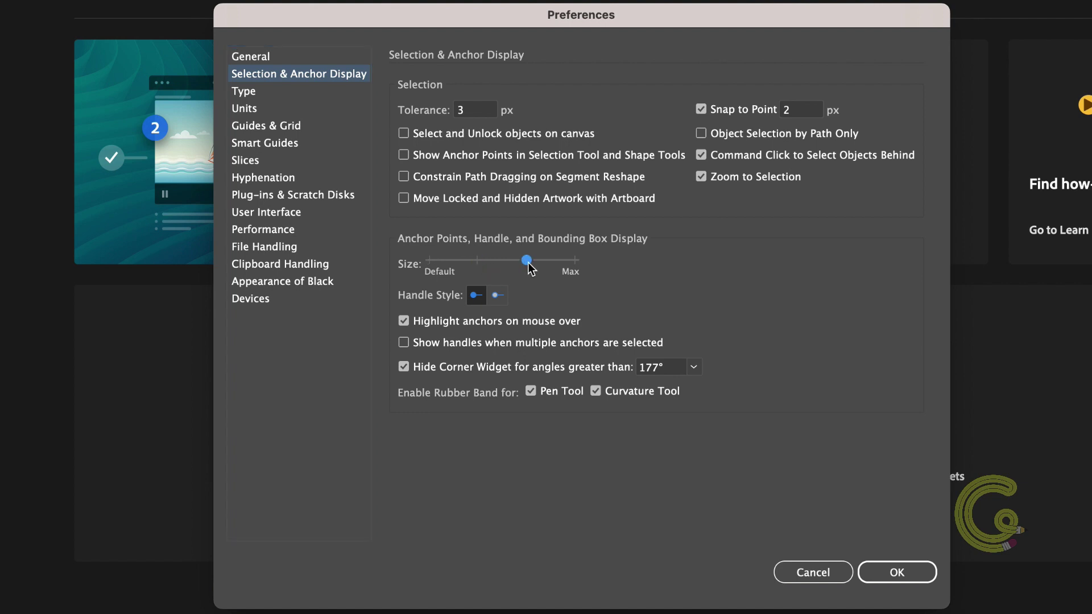
left_click(575, 261)
left_click(431, 262)
left_click(404, 343)
Set Type preferences to Size/Leading 1 pt, Tracking 10/1000 em and Baseline Shift 1 pt
left_click(243, 92)
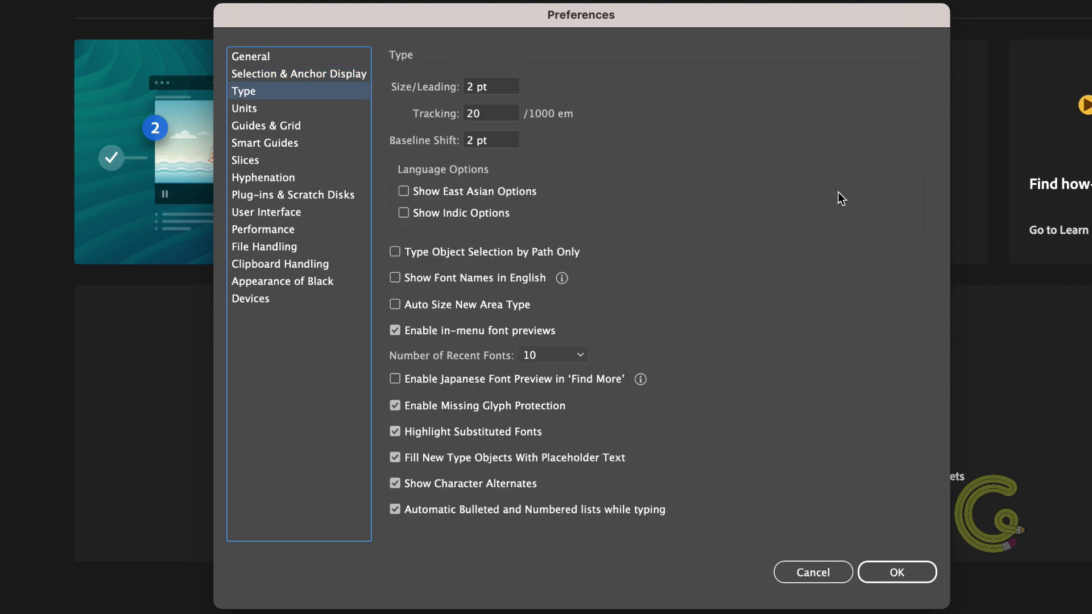
key("Tab")
type("1")
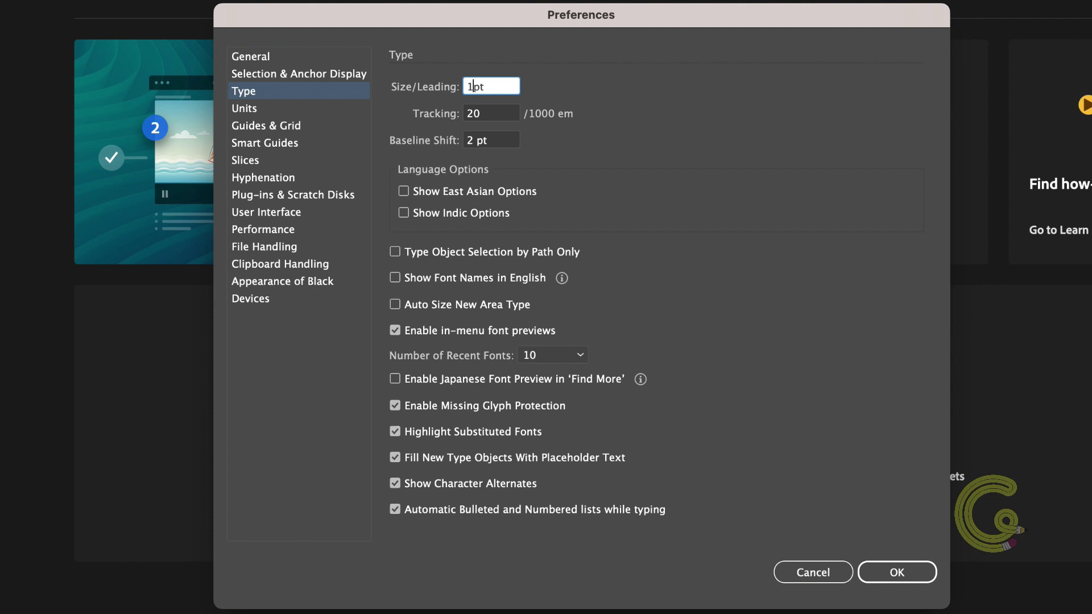
left_click(497, 115)
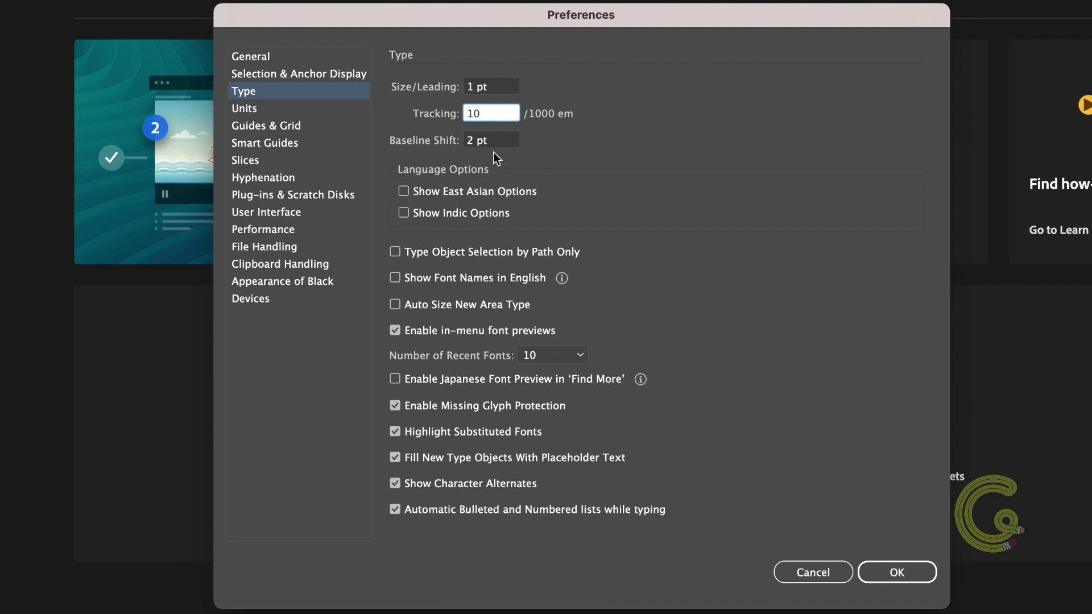
key("Tab")
type("1")
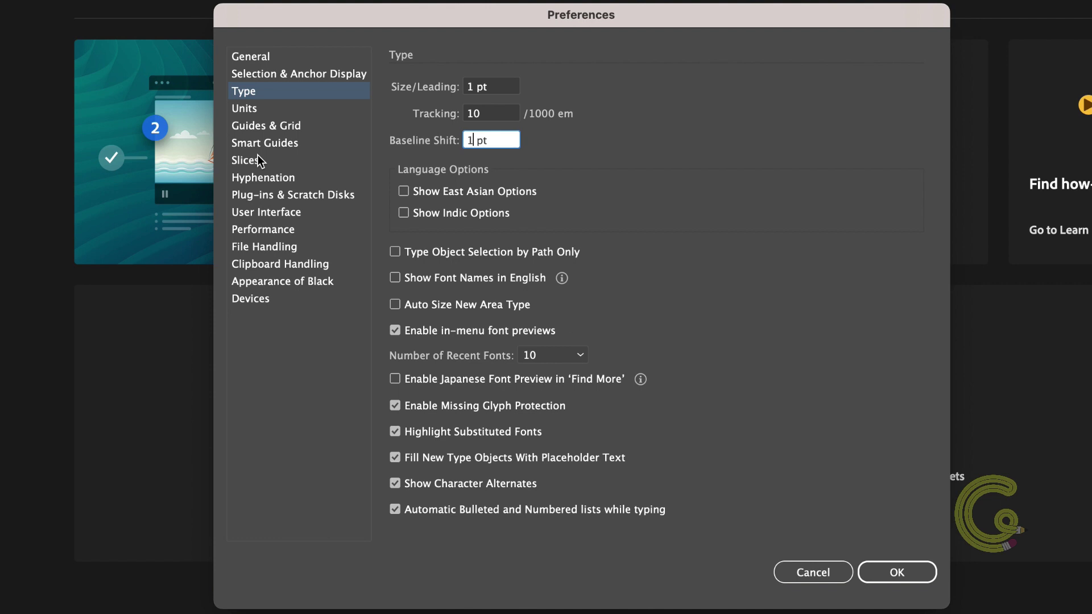
Check the General, Stroke and Type unit dropdowns, keeping each on Points
left_click(254, 108)
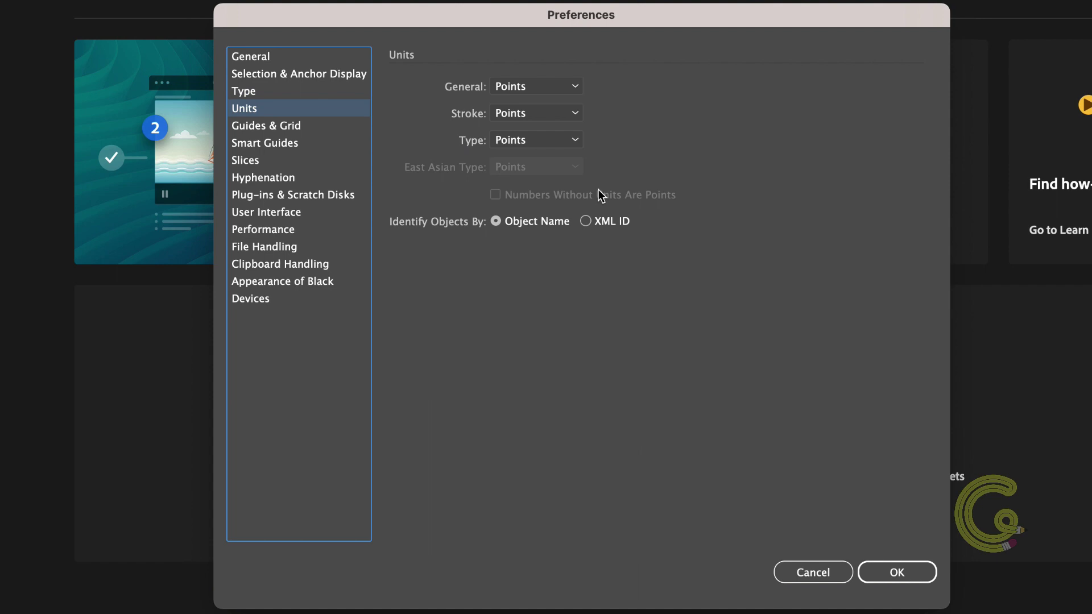
left_click(575, 86)
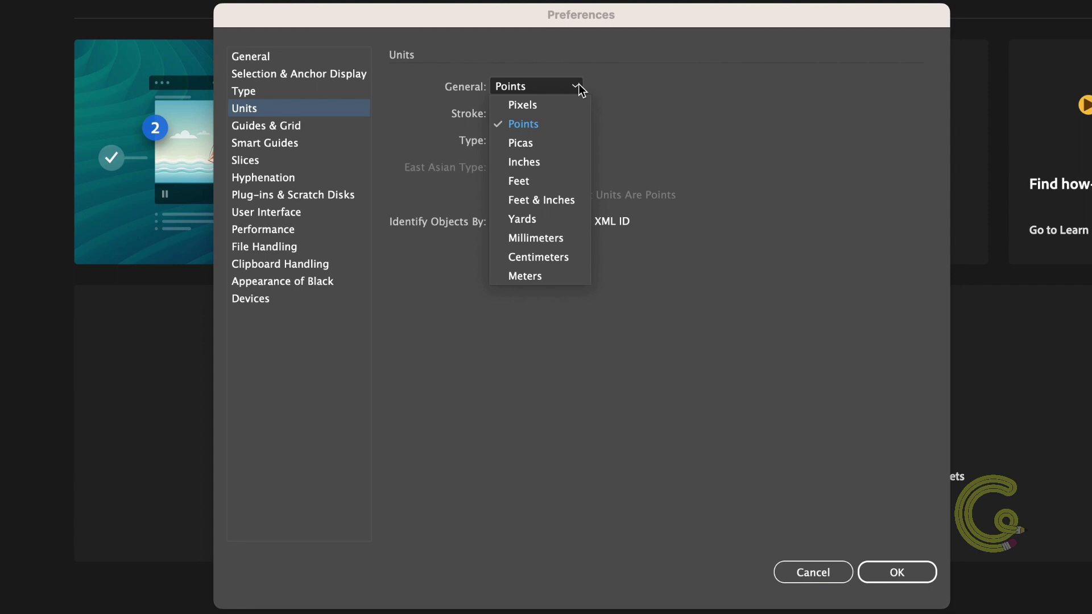
left_click(578, 84)
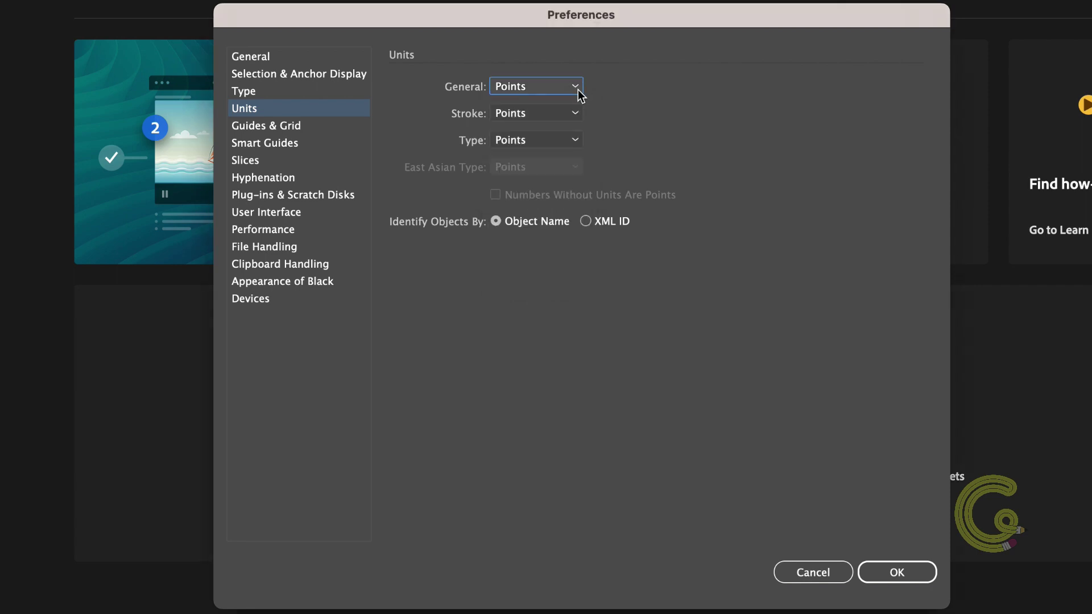
left_click(573, 114)
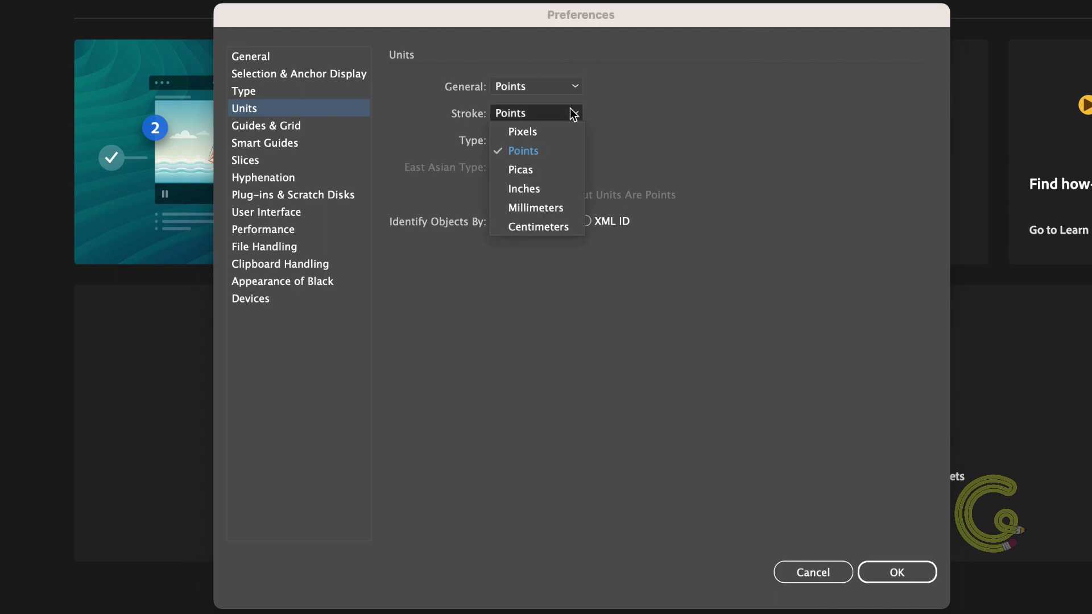
left_click(569, 109)
left_click(569, 140)
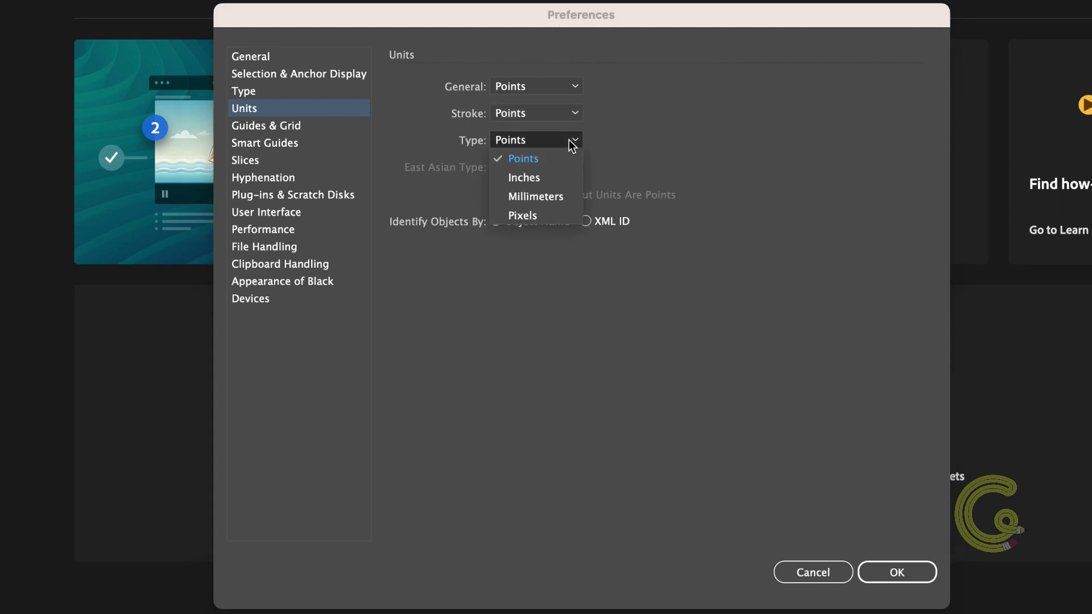
left_click(625, 144)
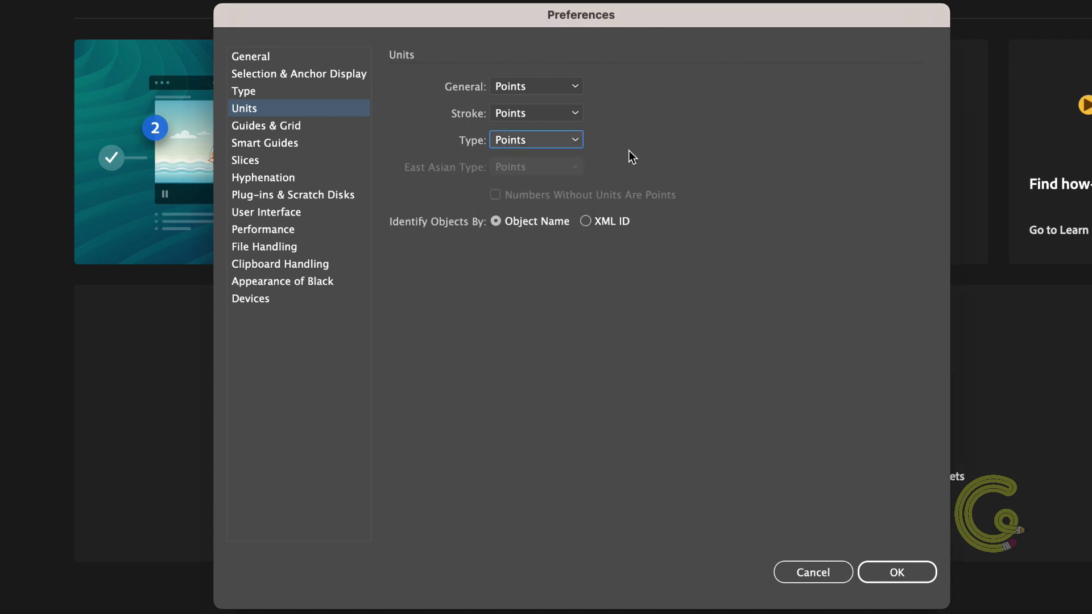
Browse Guides & Grid, Smart Guides, Slices, Hyphenation and Plug-ins pages, ending on User Interface
left_click(259, 126)
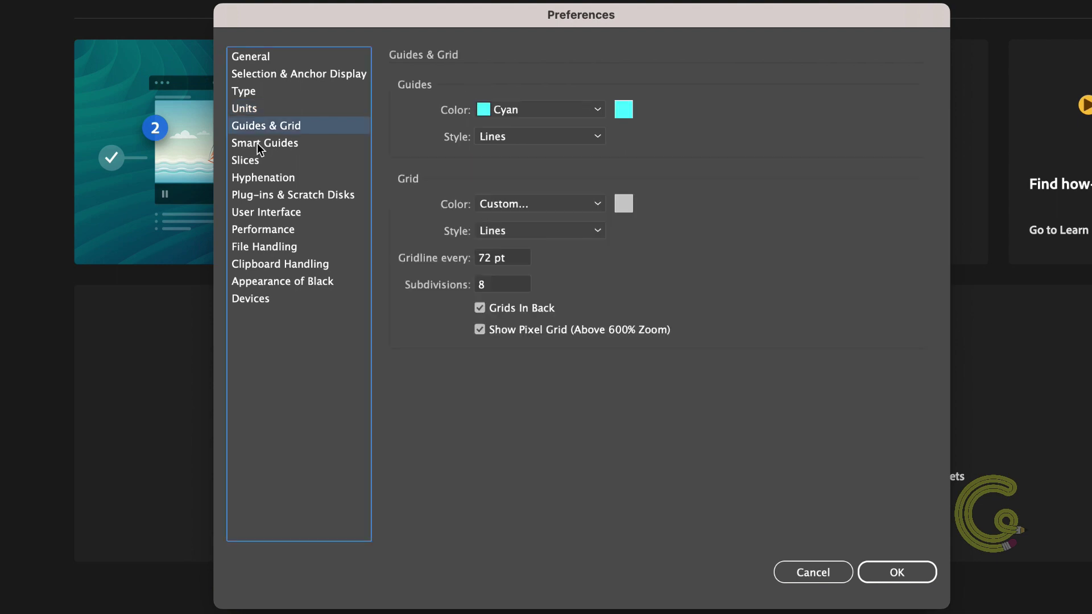
left_click(257, 144)
left_click(254, 162)
left_click(264, 176)
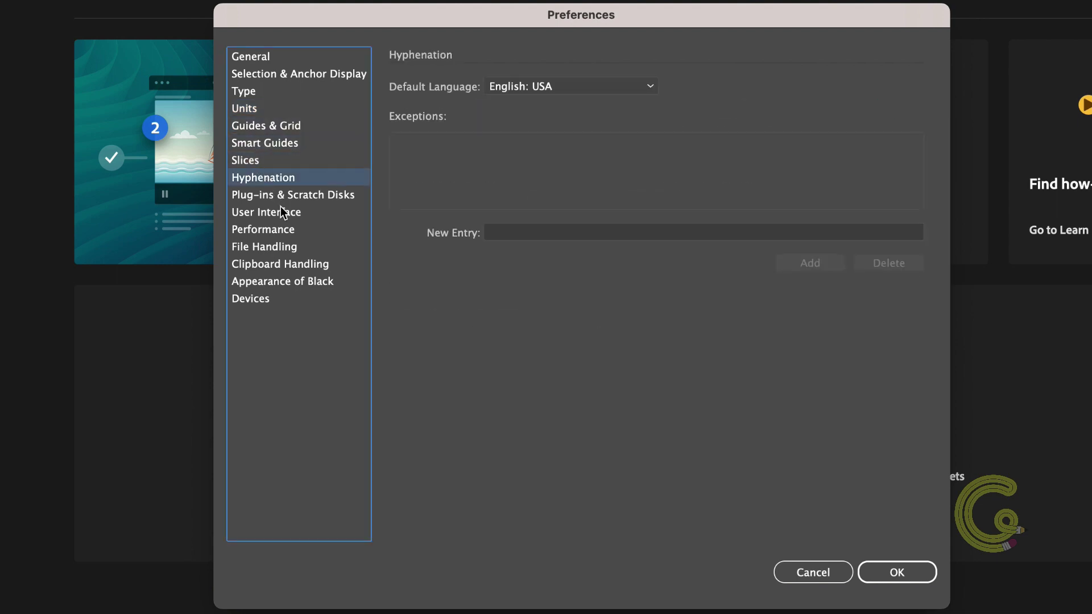
left_click(273, 198)
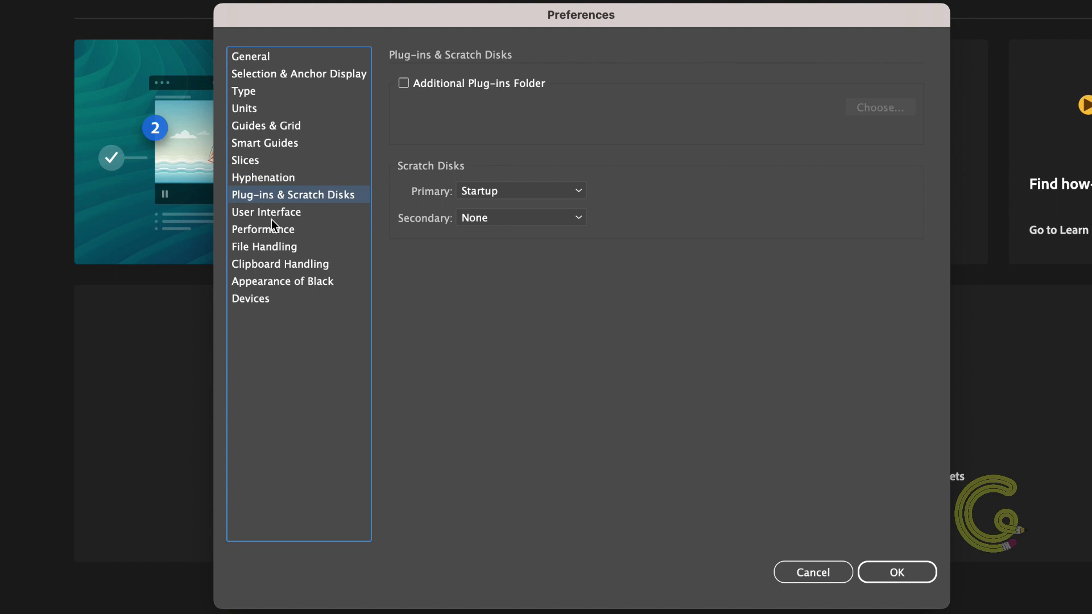
left_click(272, 215)
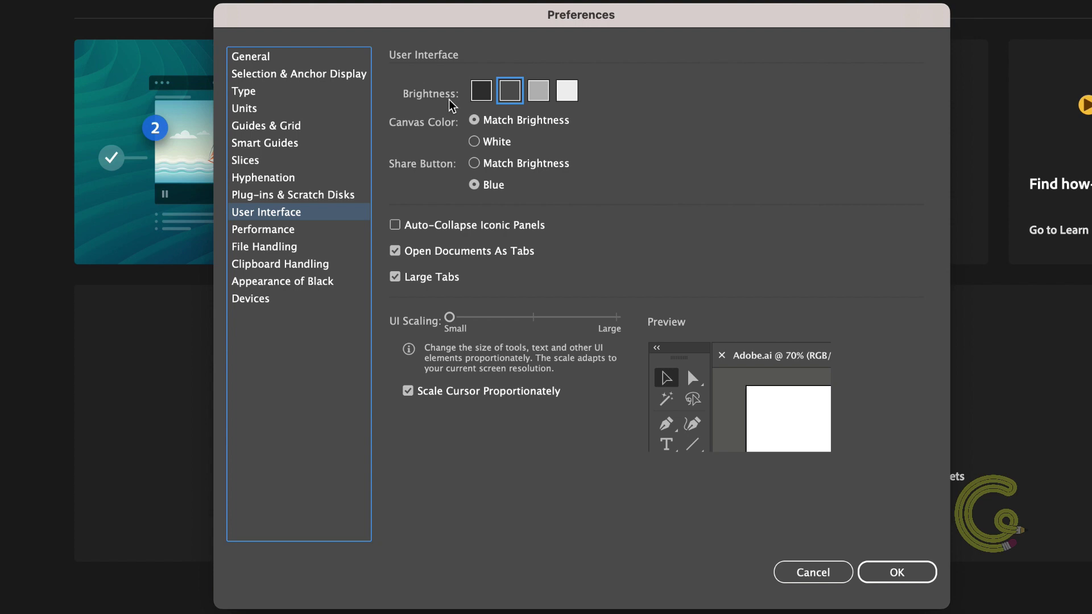
left_click(482, 96)
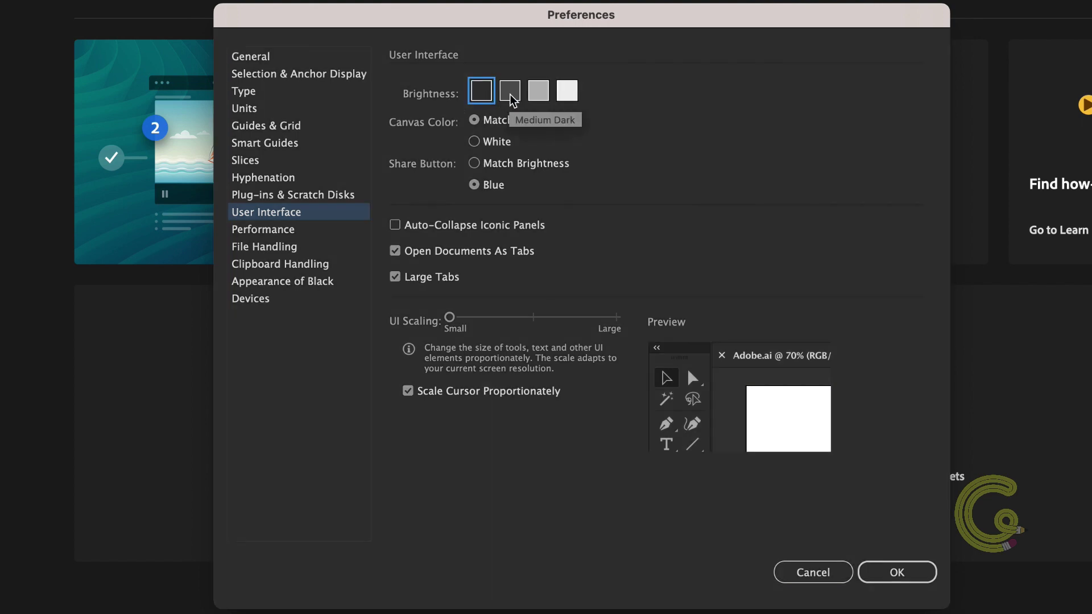
left_click(510, 96)
left_click(539, 93)
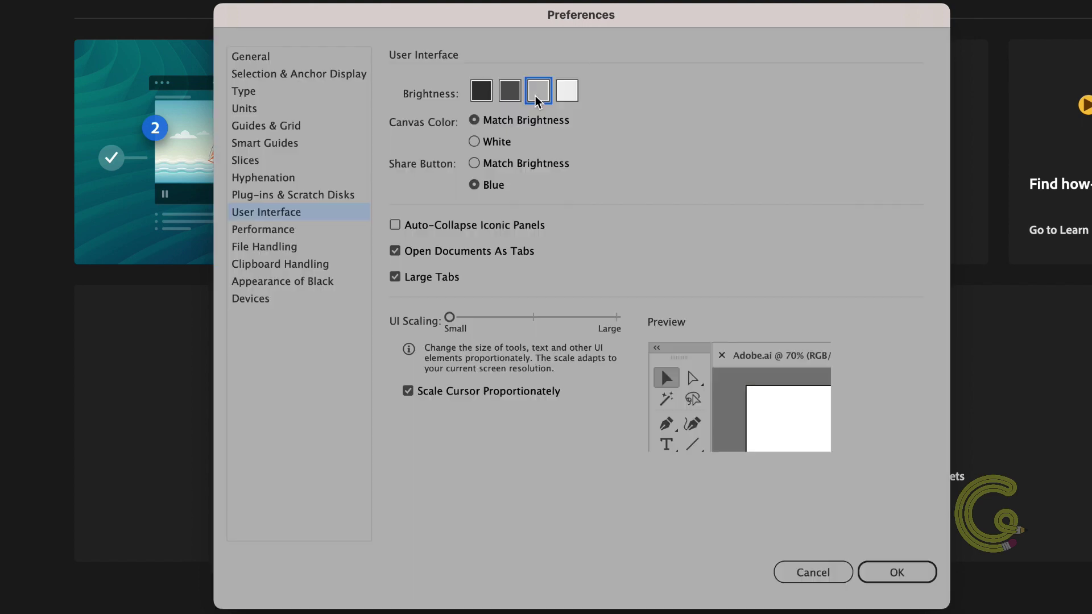
left_click(570, 94)
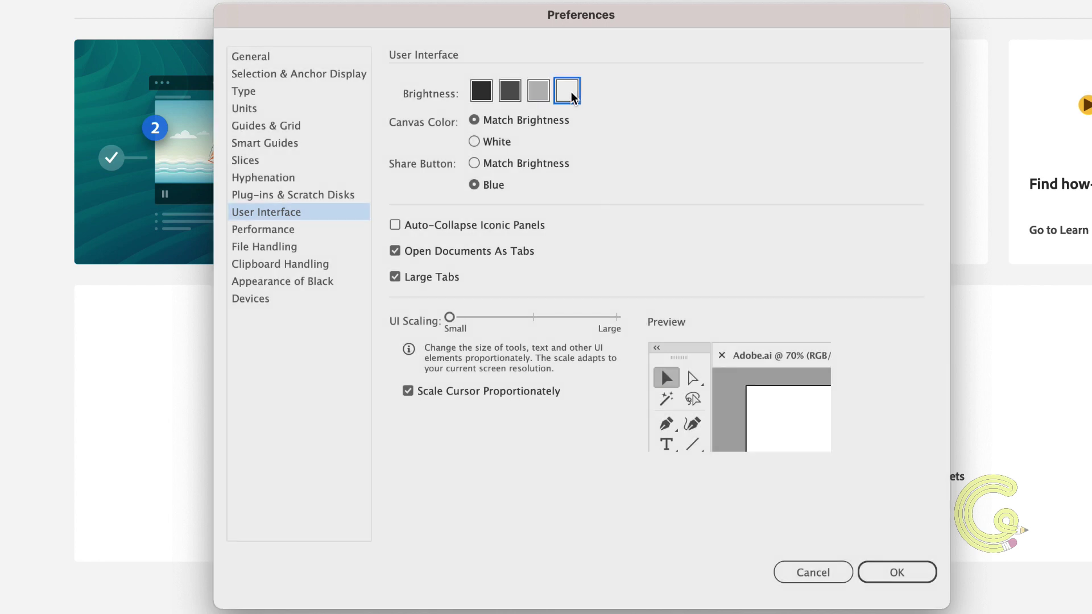
left_click(510, 100)
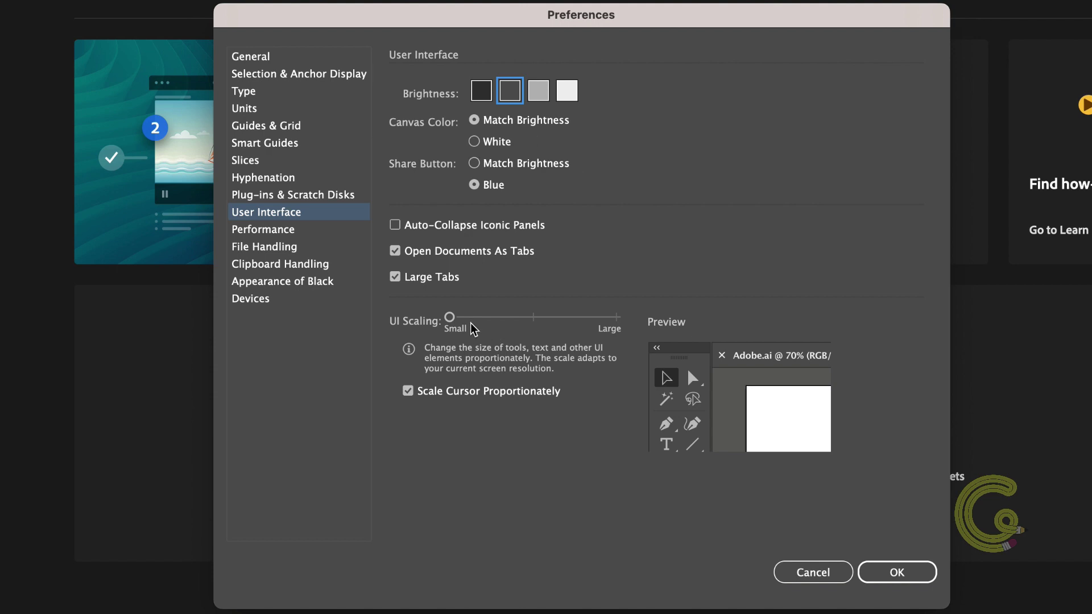
Preview UI Scaling at medium and Large, return it to Small, and go to Performance
left_click_drag(465, 327, 533, 321)
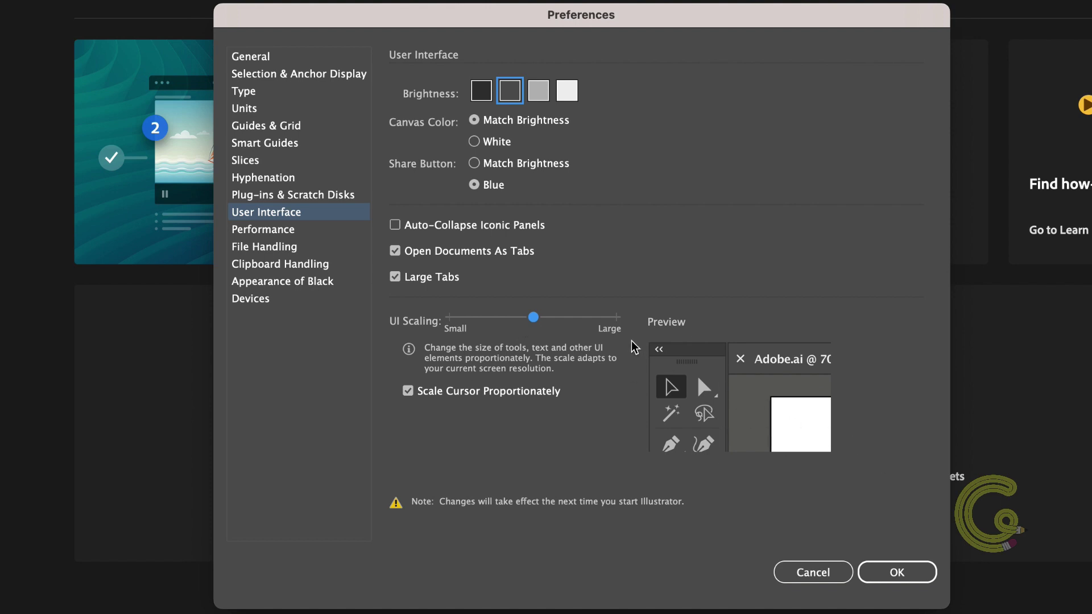
left_click(618, 321)
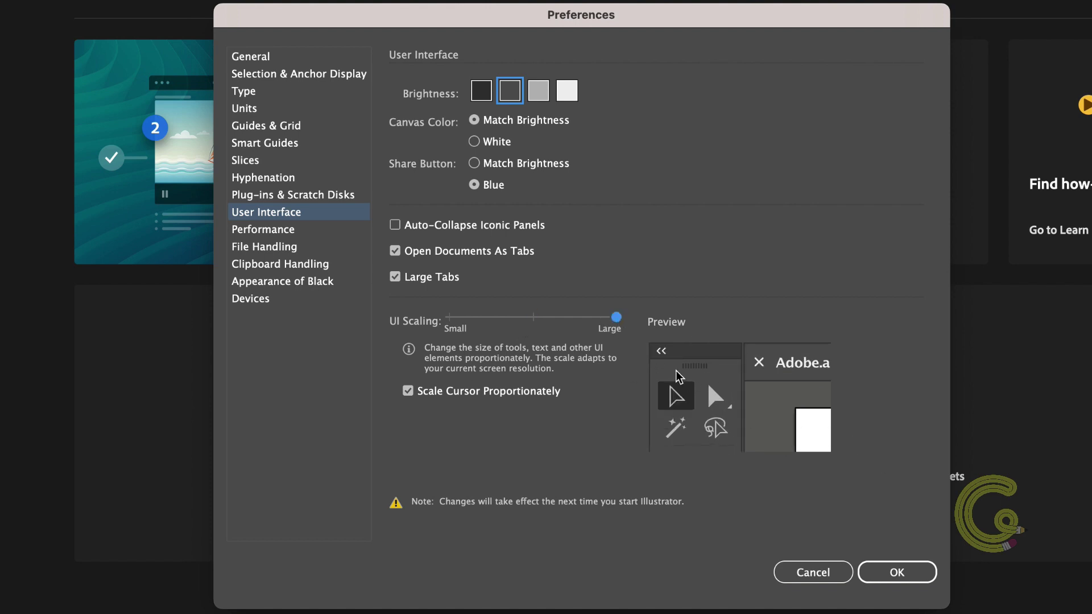
left_click(449, 318)
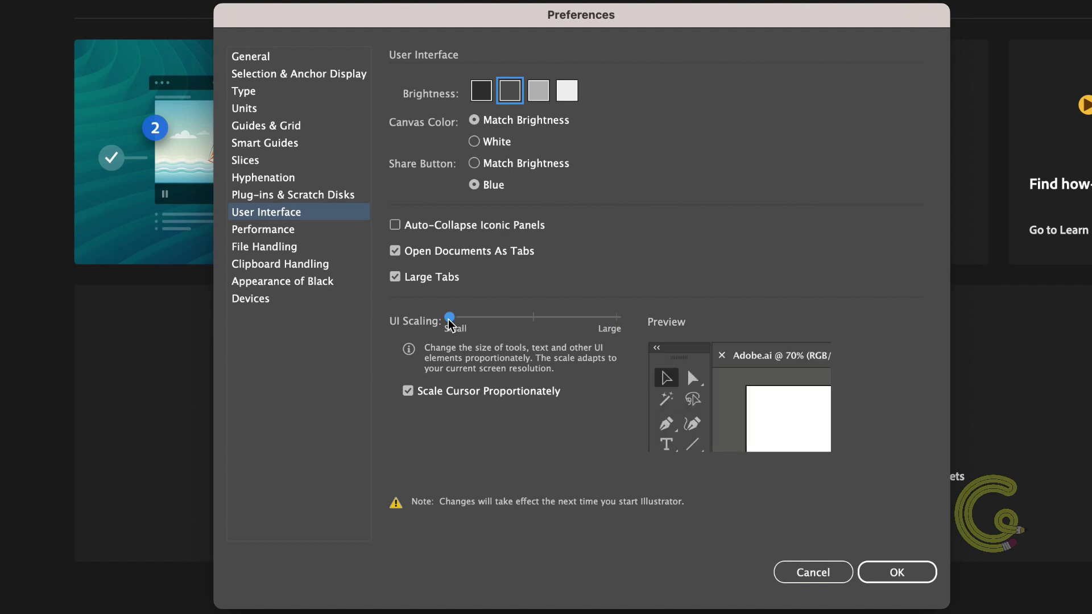
left_click(279, 230)
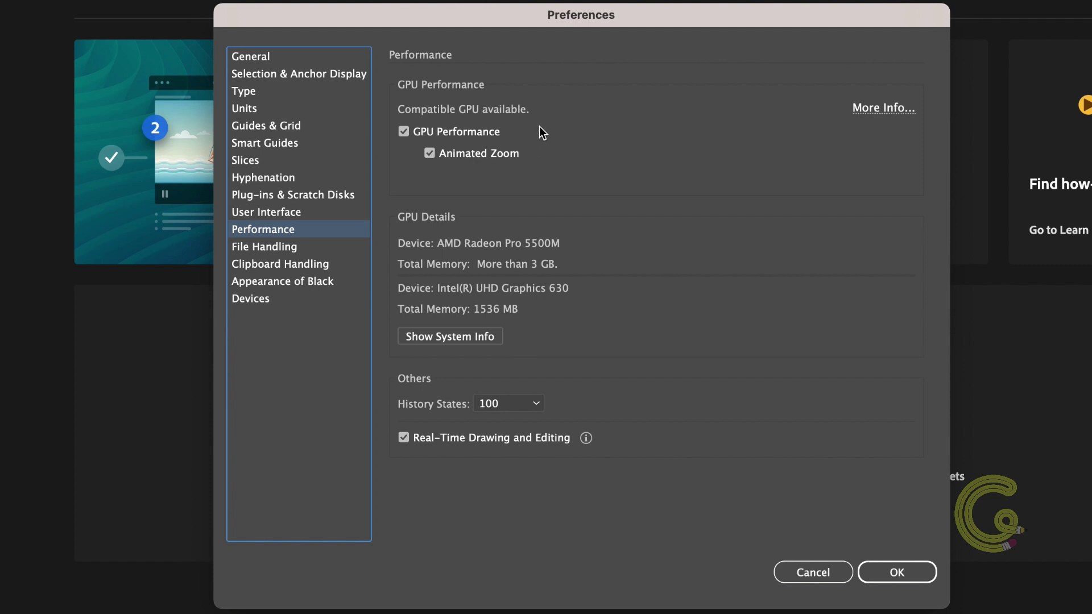
Uncheck Animated Zoom, keeping GPU Performance on, and drop open the History States list
left_click(429, 153)
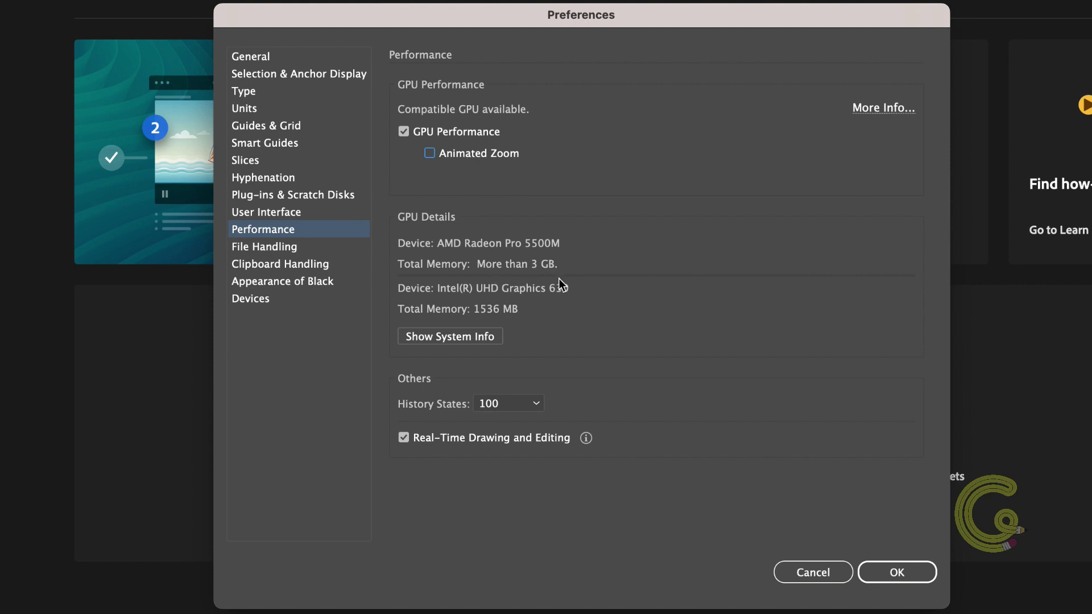
left_click(535, 408)
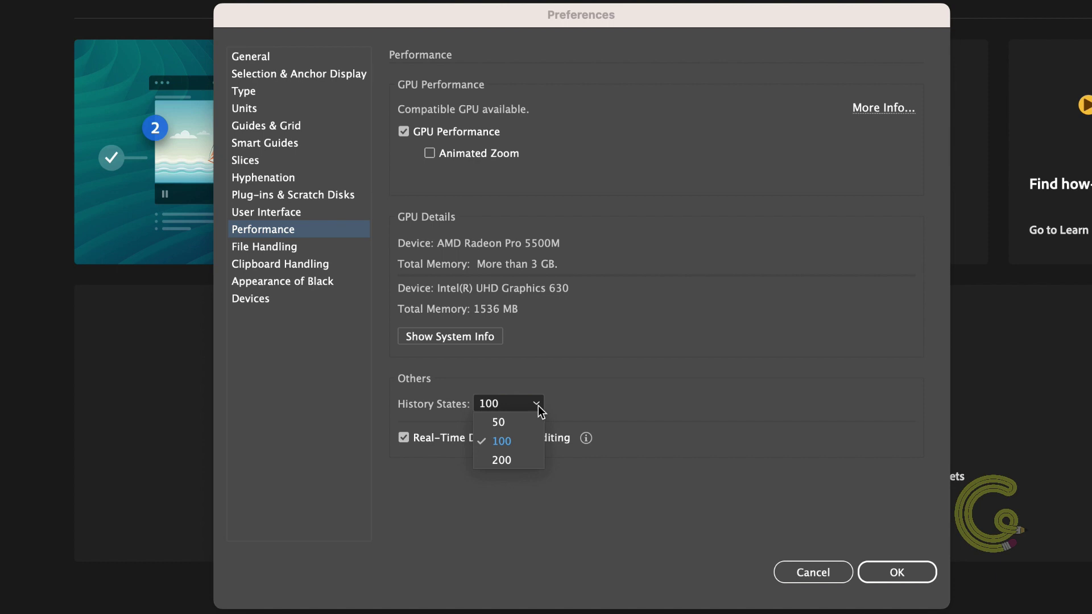
Choose 200 from the History States dropdown
key("Down")
key("Return")
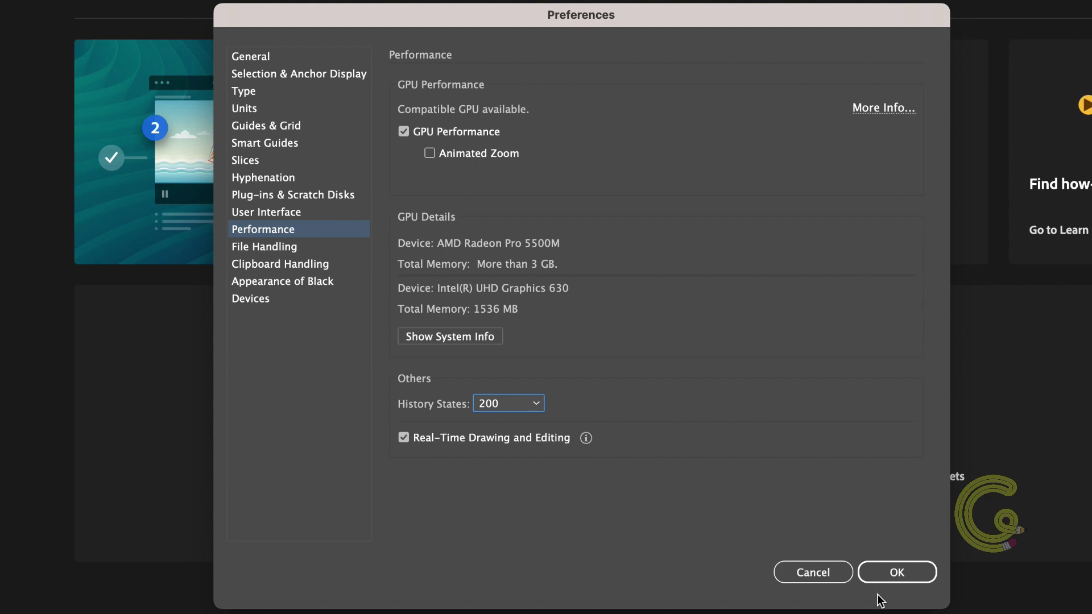
Apply the preferences with OK and return to the Home screen
left_click(885, 575)
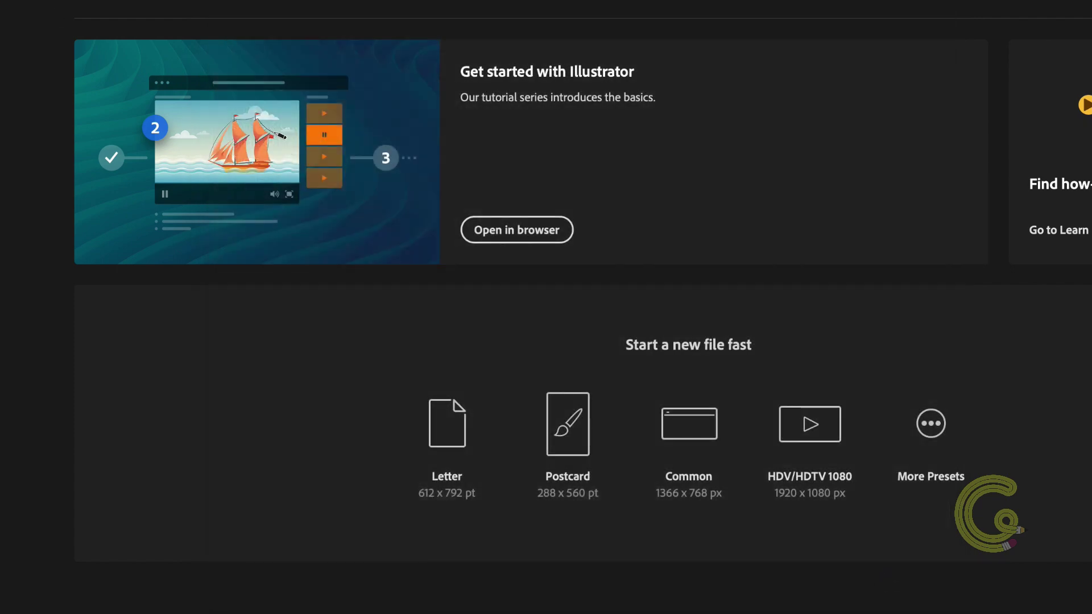